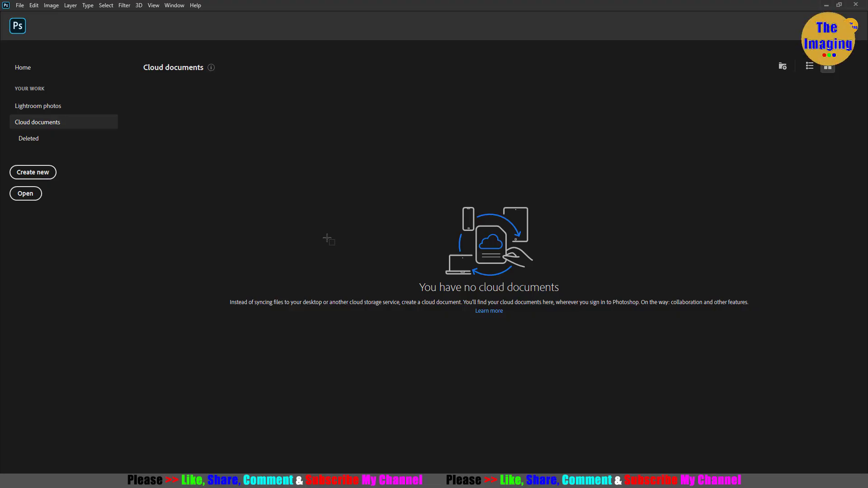
Step: Open the portrait file IMG_1063.JPG from disk through the File > Open dialog
left_click(20, 6)
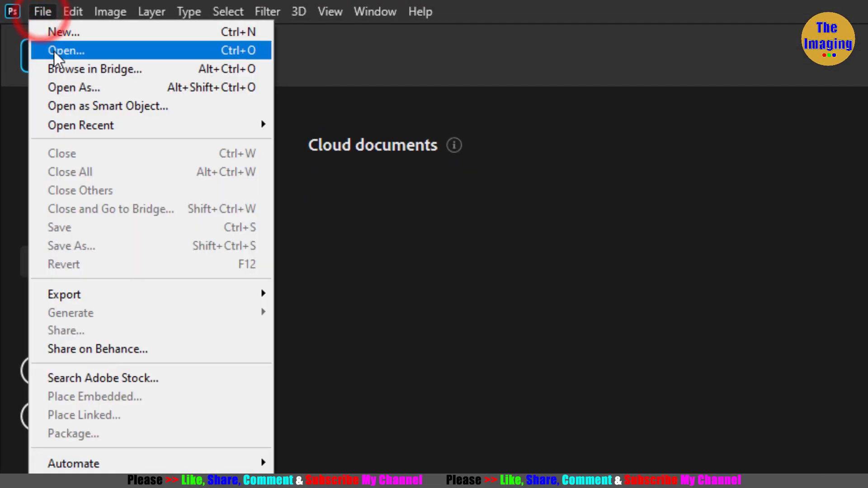
left_click(28, 24)
double_click(224, 138)
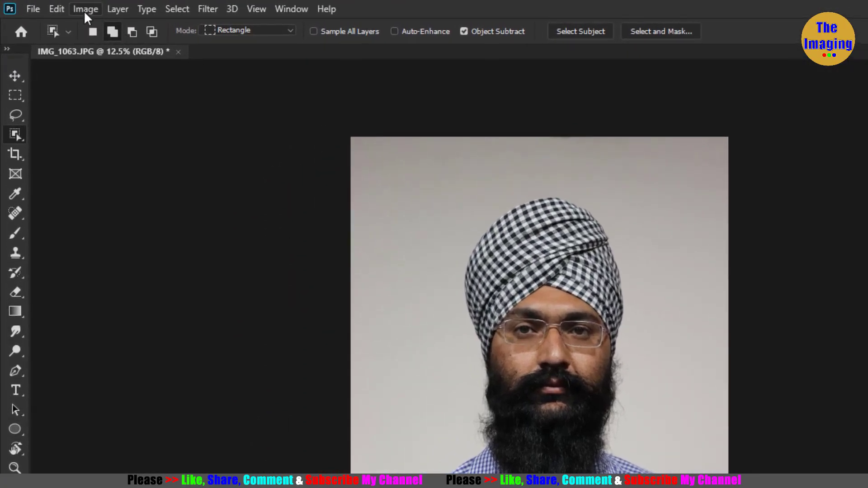
Step: In Levels, sample the black point from the beard and lower the white input to brighten highlights
left_click(83, 9)
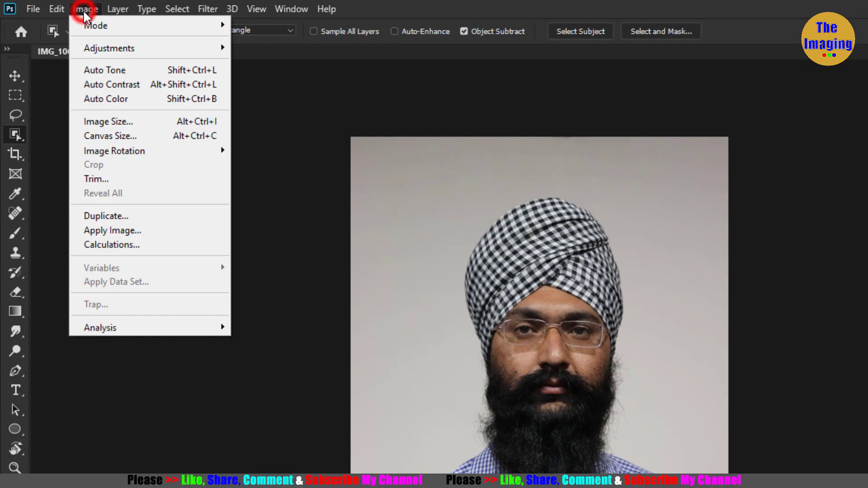
left_click(86, 45)
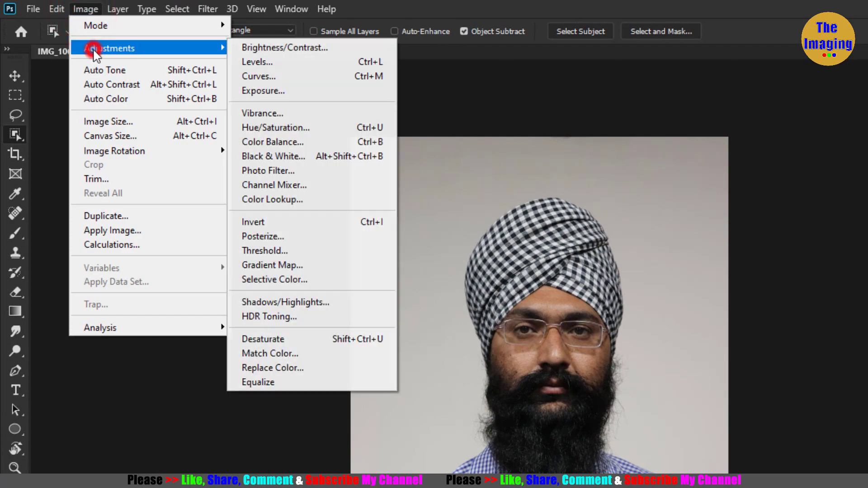
left_click(267, 63)
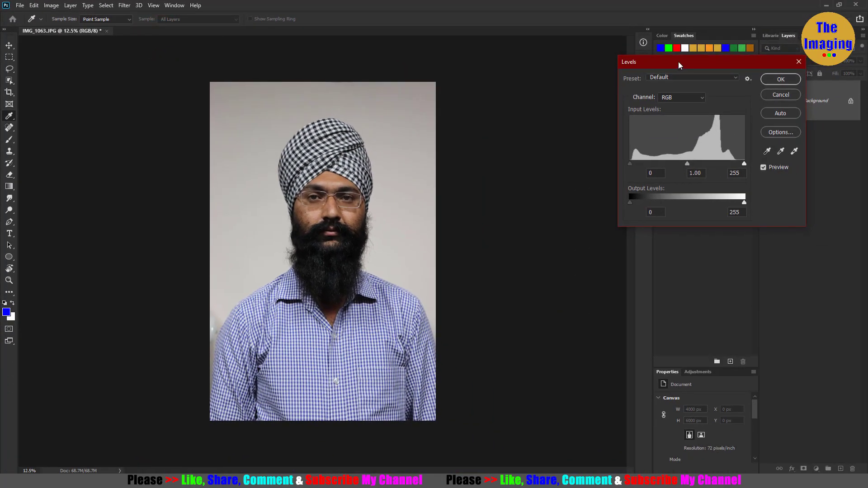
left_click_drag(679, 62, 677, 76)
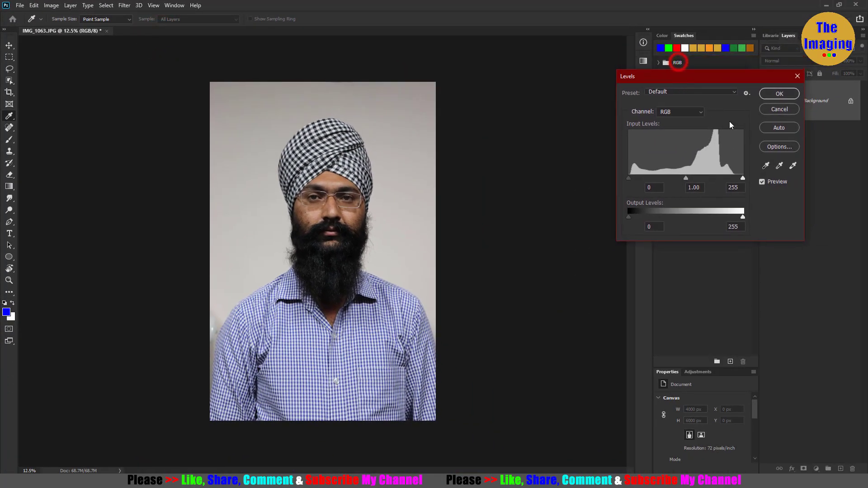
left_click(766, 167)
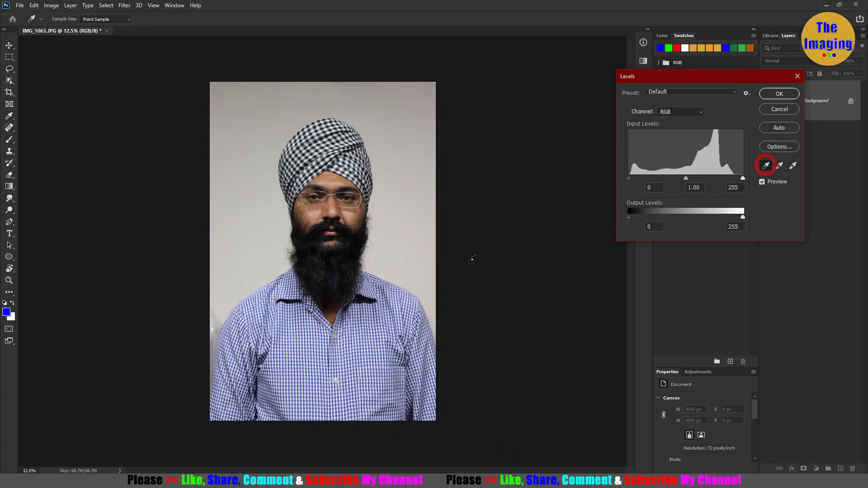
left_click(358, 240)
left_click_drag(743, 178, 633, 180)
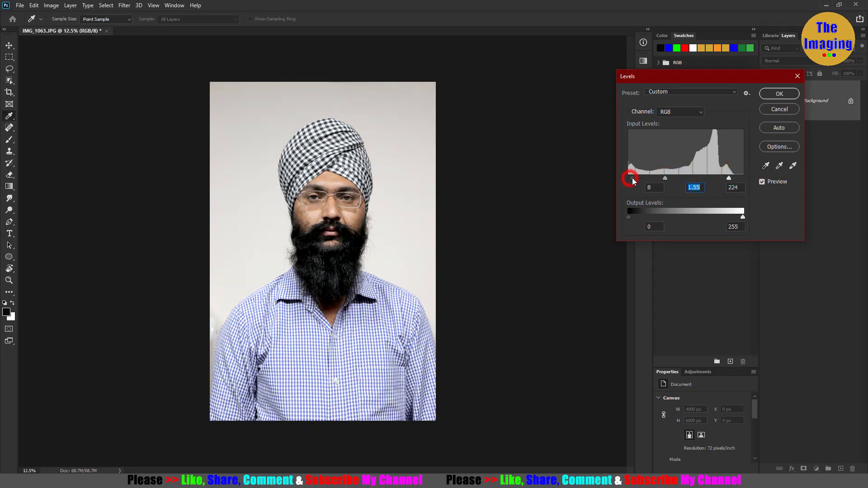
Step: Adjust the Red channel to 8/1.00/244 and raise the Blue black input to 14
left_click(679, 127)
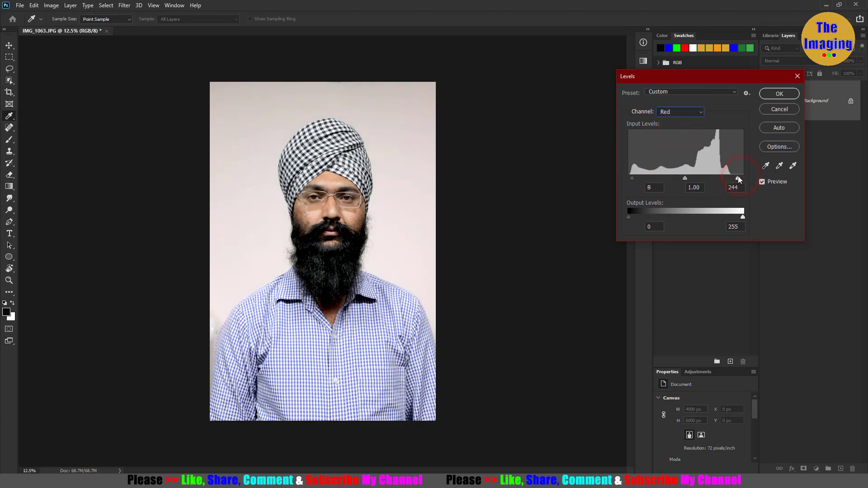
left_click(681, 112)
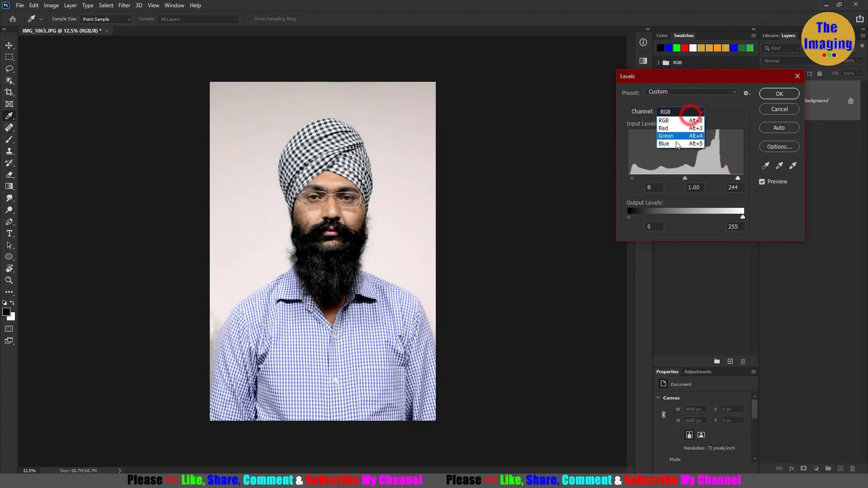
left_click(676, 144)
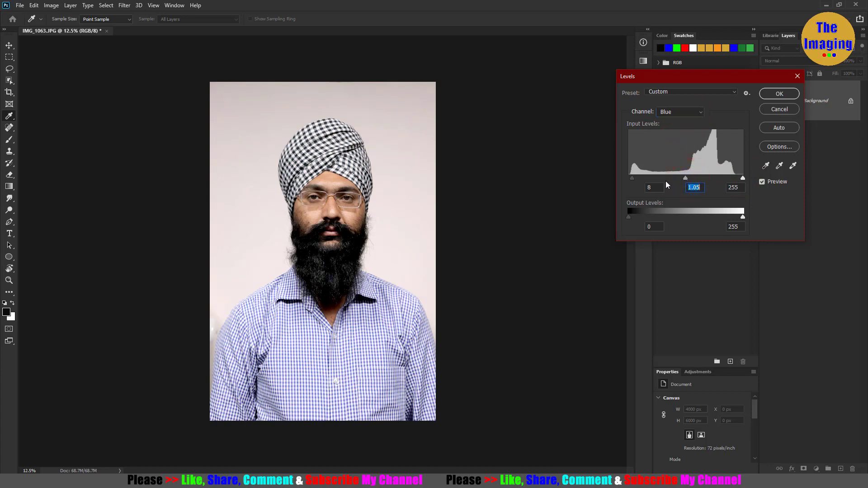
left_click_drag(631, 179, 635, 178)
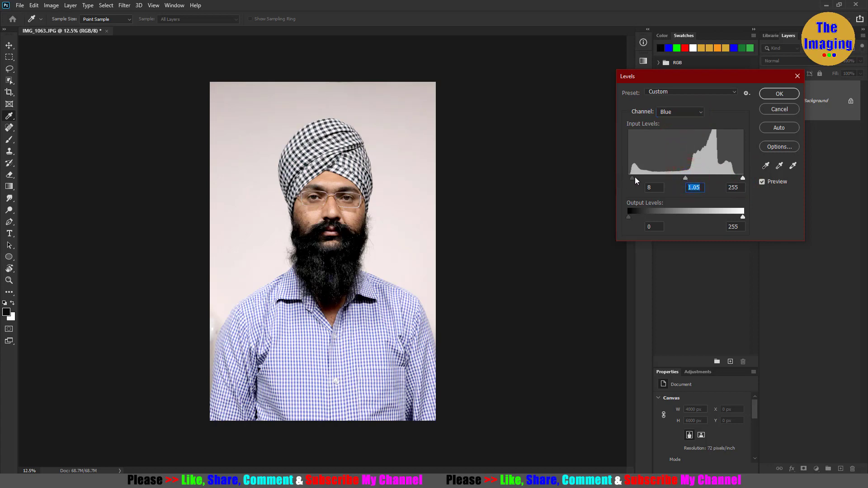
left_click(671, 113)
Step: Set the Crop tool size to 1.5 in wide by 2 in high
left_click(760, 115)
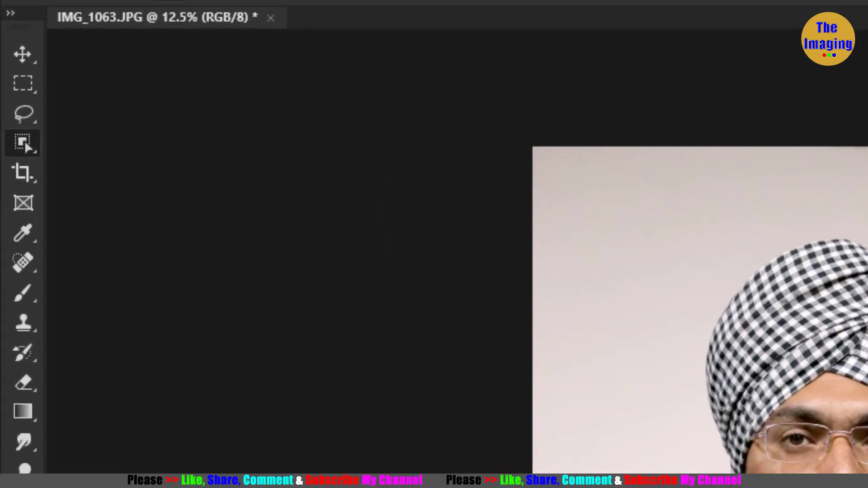
left_click(34, 179)
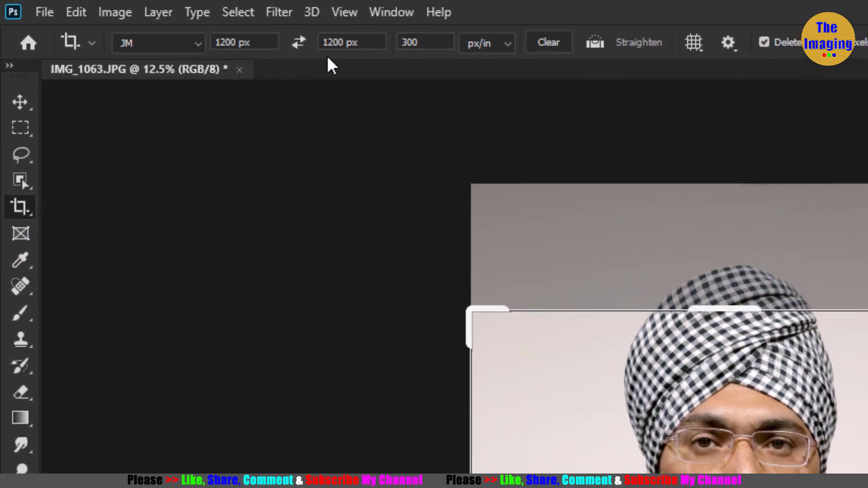
left_click(266, 41)
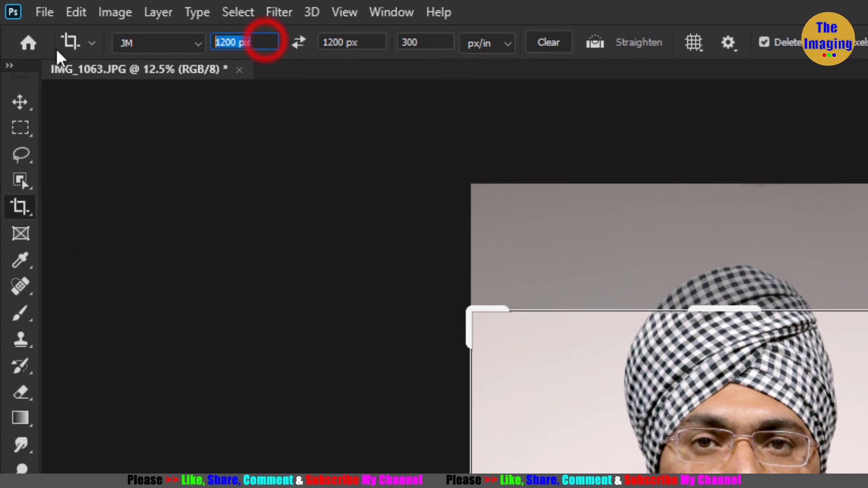
type("1.5")
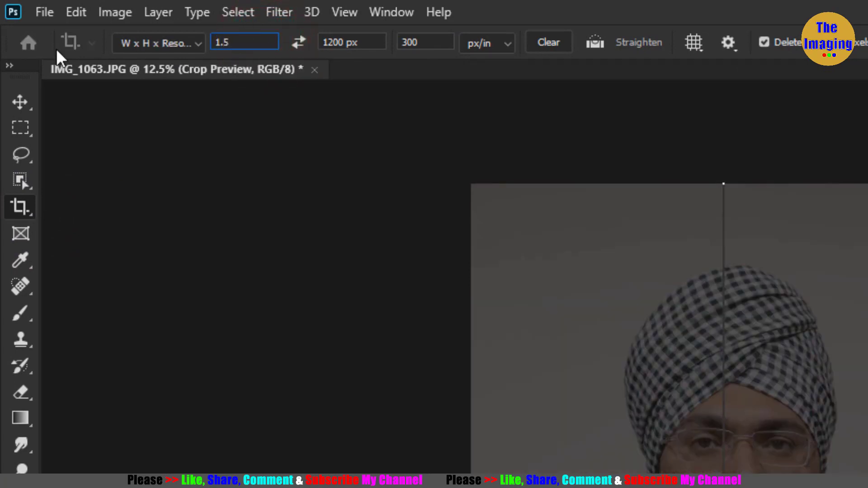
type(" in")
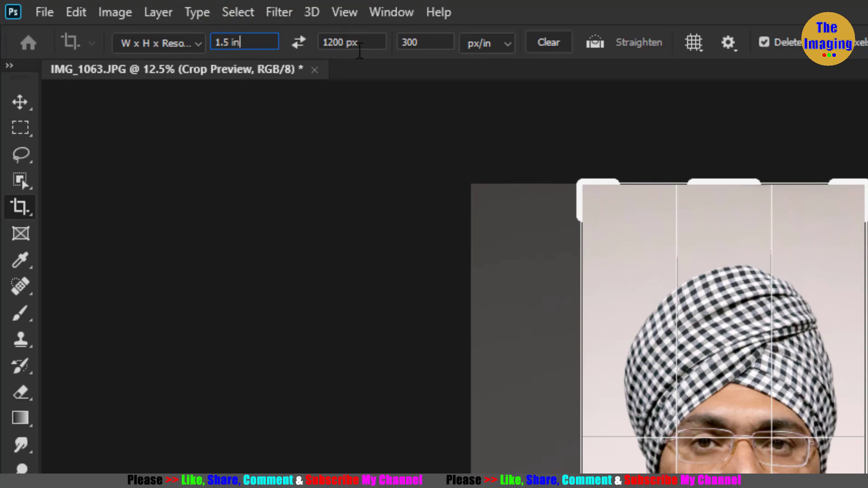
left_click(372, 45)
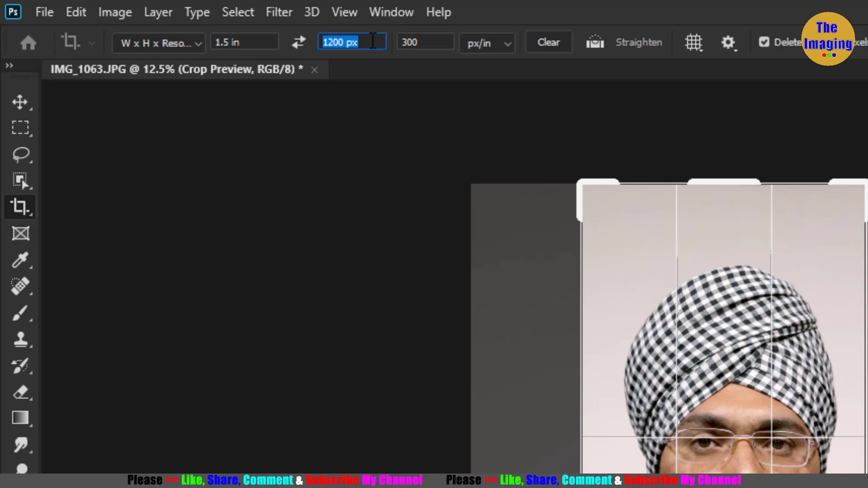
type("2 I")
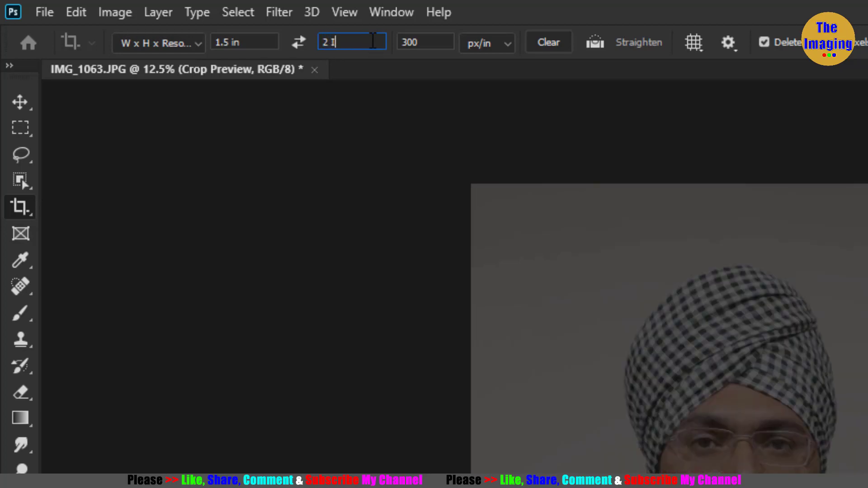
type("N")
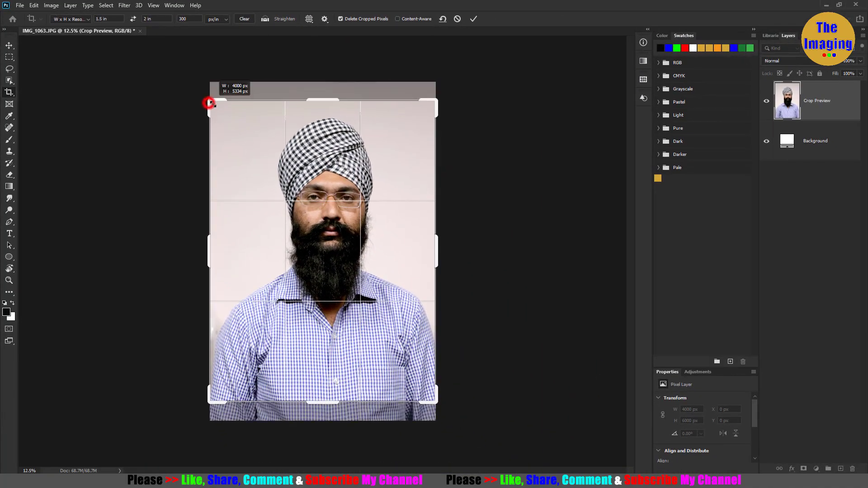
Step: Frame the head and shoulders in the crop box and commit the 450×600 px crop
left_click_drag(208, 103, 233, 132)
mouse_move(310, 217)
left_mouse_down()
mouse_move(342, 267)
mouse_move(336, 292)
left_mouse_up()
left_click_drag(325, 365, 323, 369)
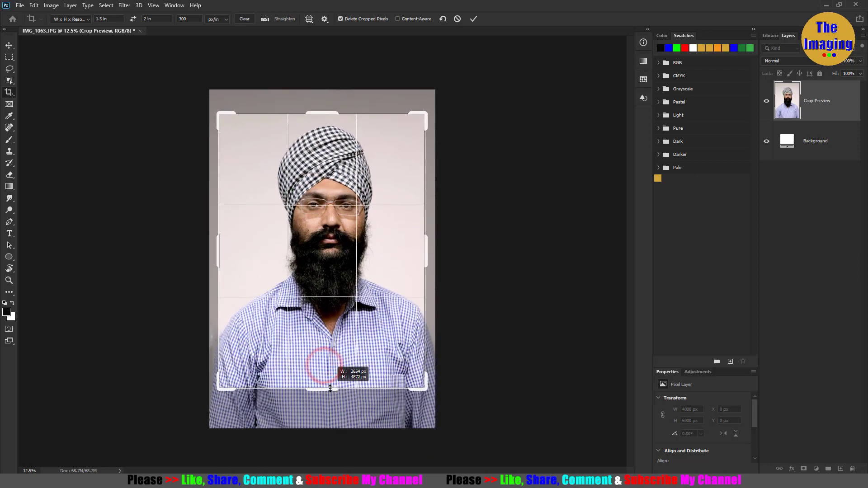
left_click_drag(378, 364, 368, 364)
double_click(341, 167)
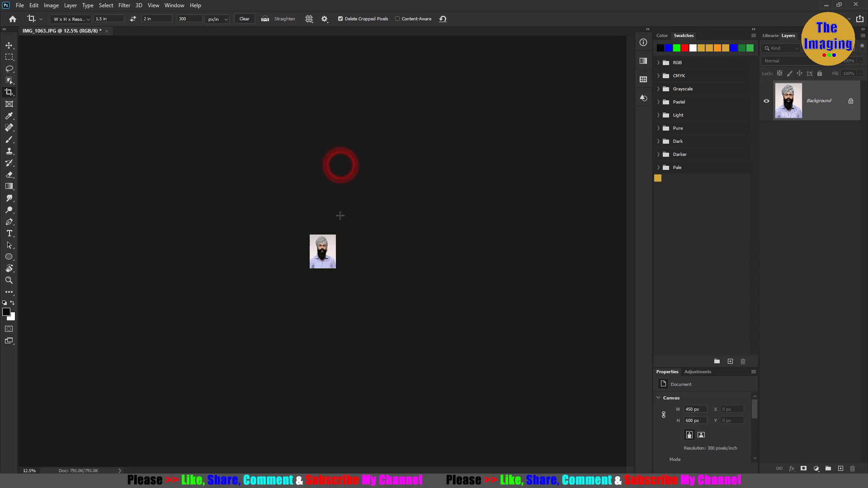
Step: Select all and Free Transform the portrait down to about 90% inside the 450×600 px canvas
key("ctrl+0")
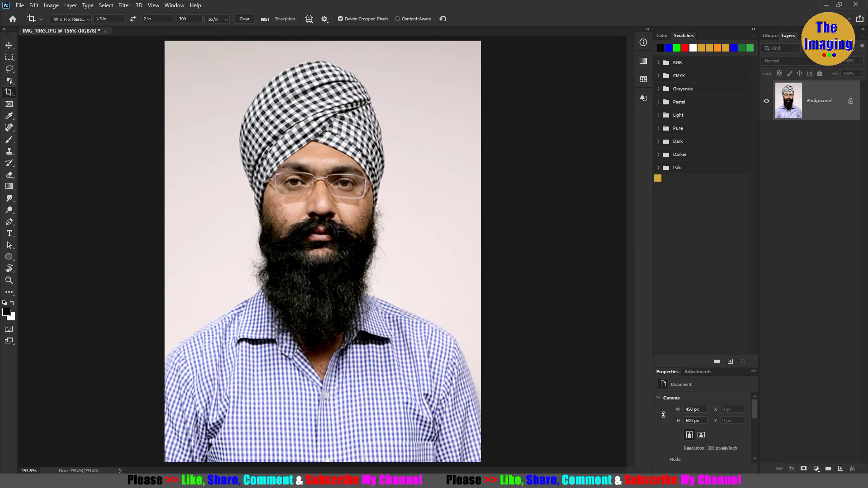
left_click(106, 5)
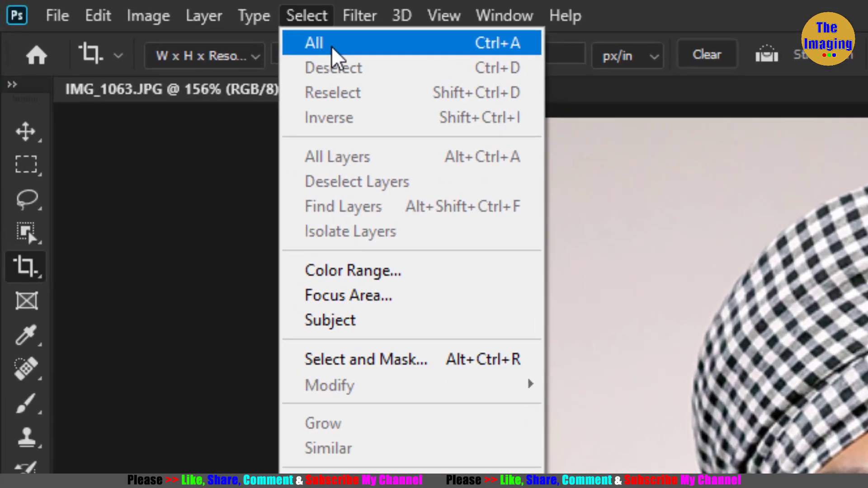
left_click(352, 45)
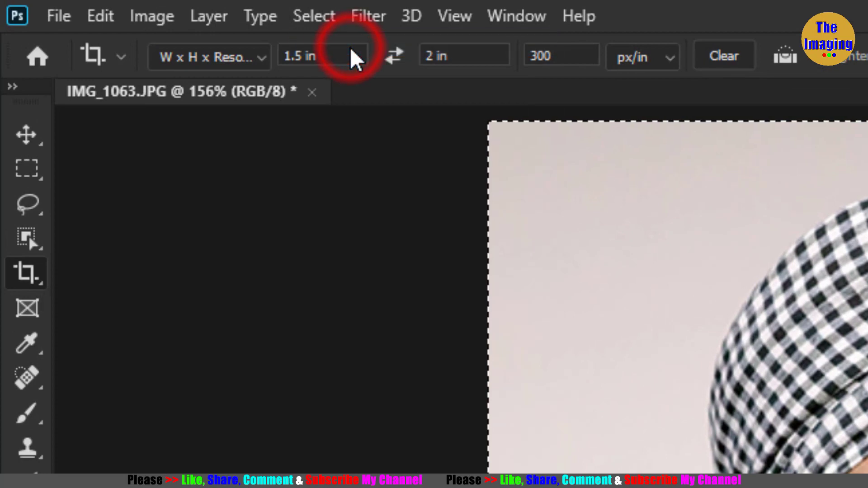
left_click(97, 16)
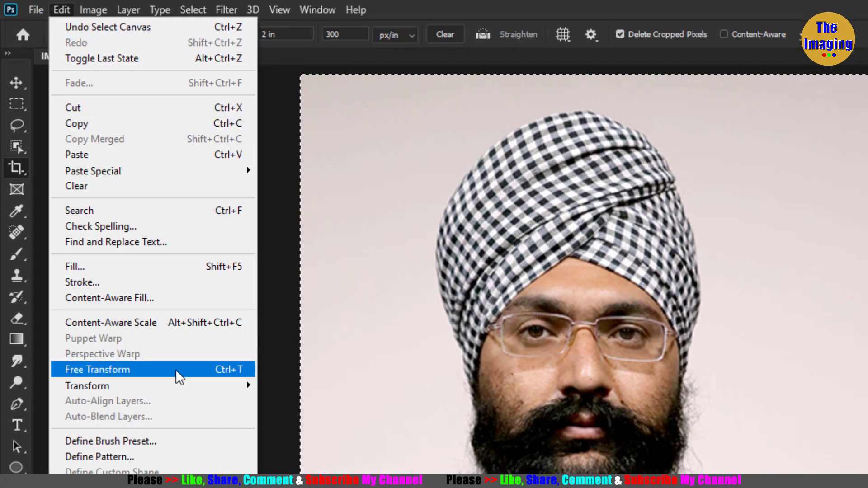
left_click(232, 370)
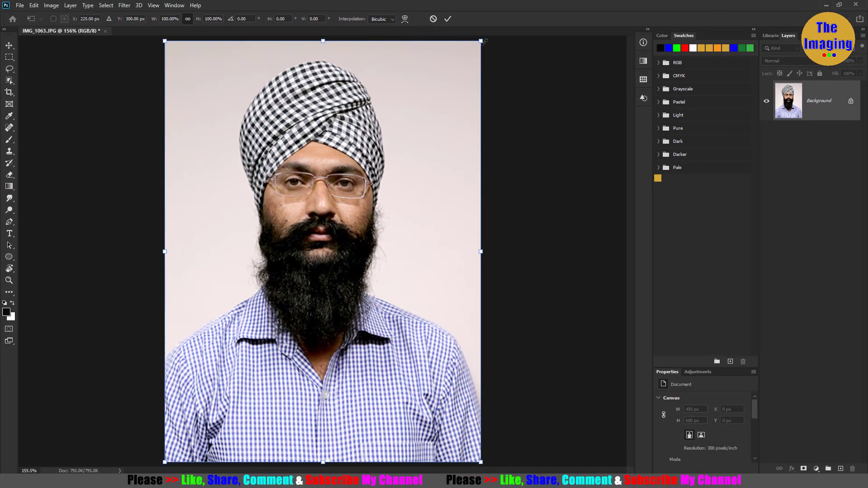
left_click_drag(481, 41, 474, 66)
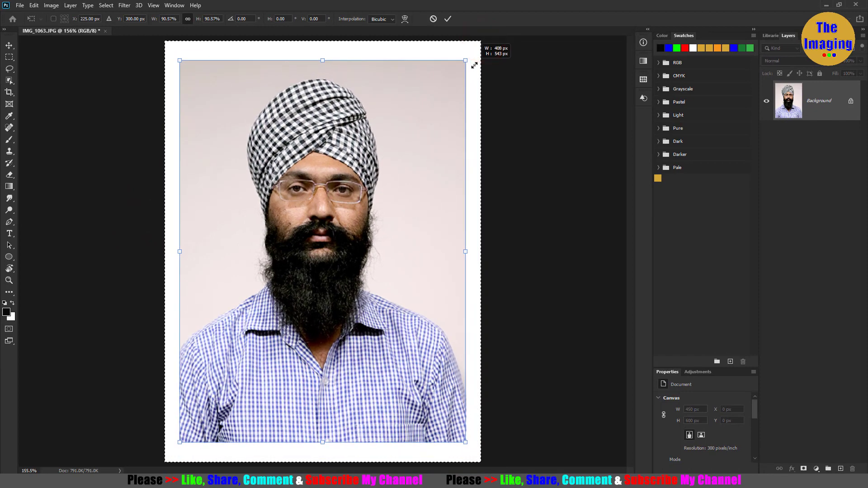
left_click_drag(474, 66, 473, 66)
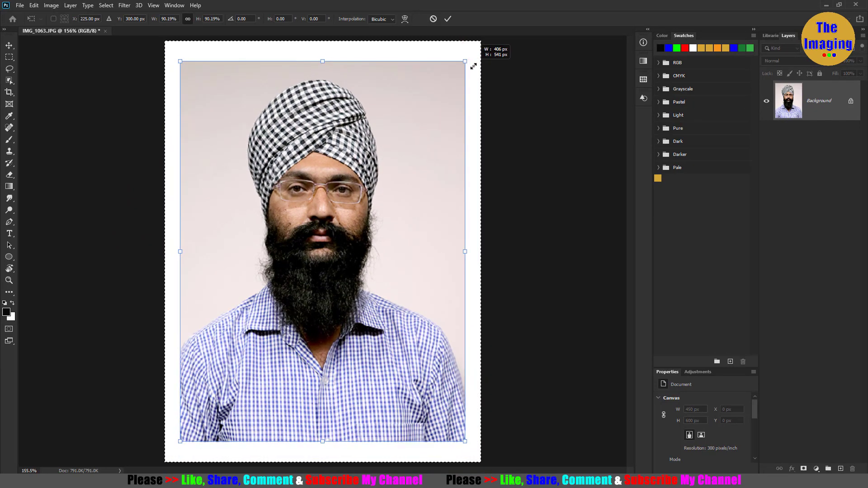
key("Return")
key("c")
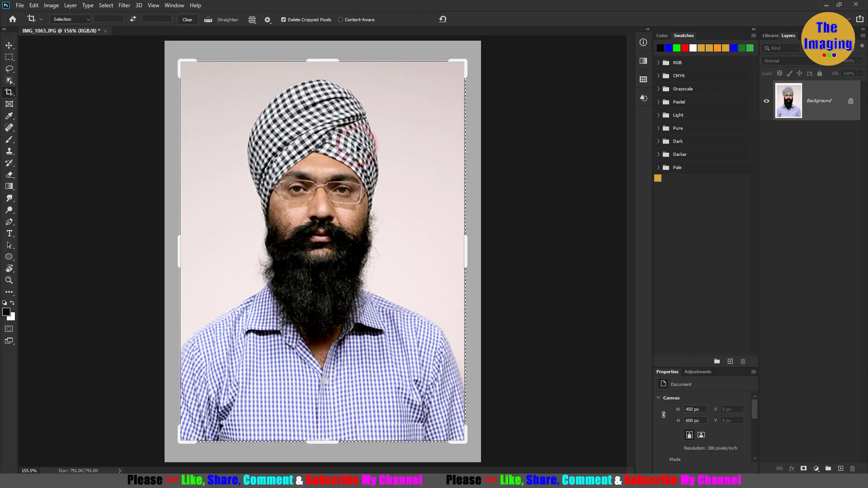
key("v")
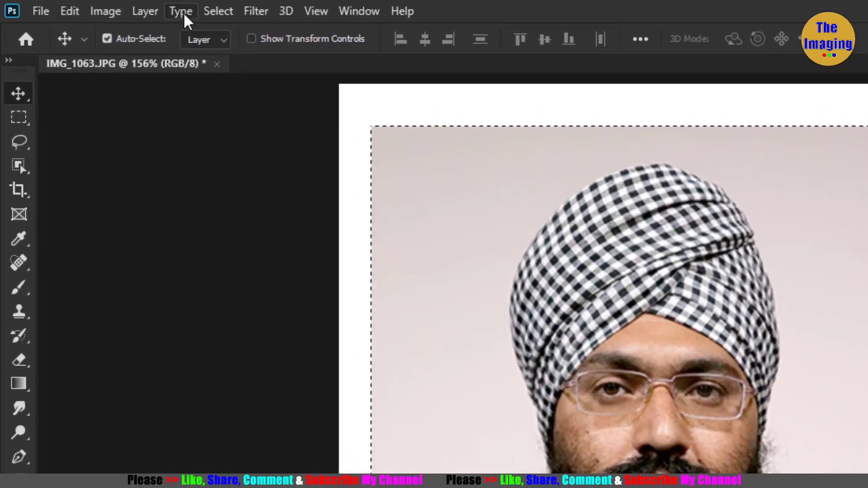
Step: Copy the portrait to a new layer and give it a 3 px inside Stroke in #000000
left_click(139, 11)
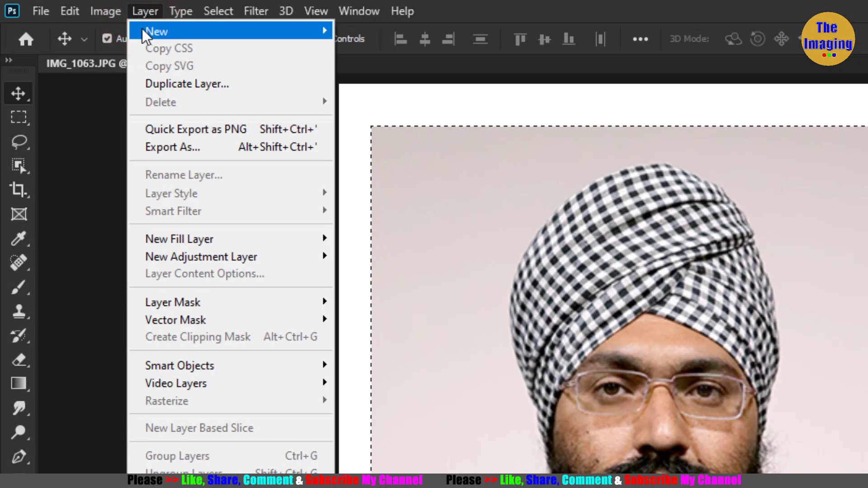
mouse_move(157, 31)
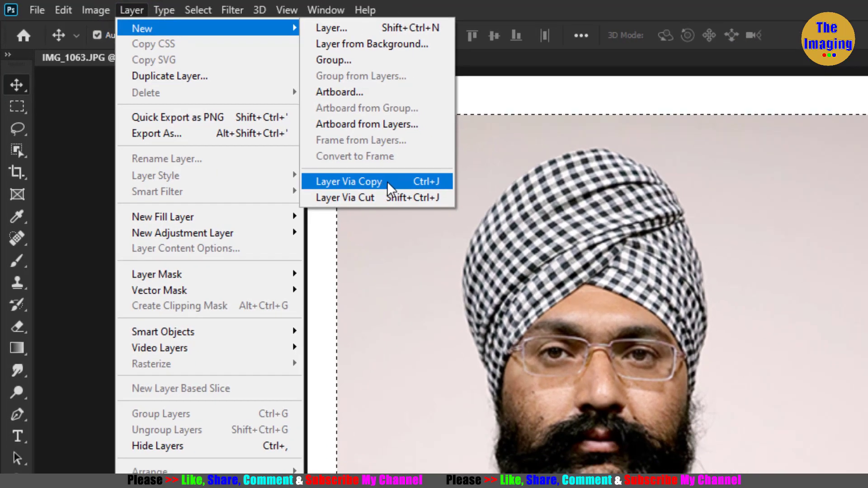
left_click(418, 201)
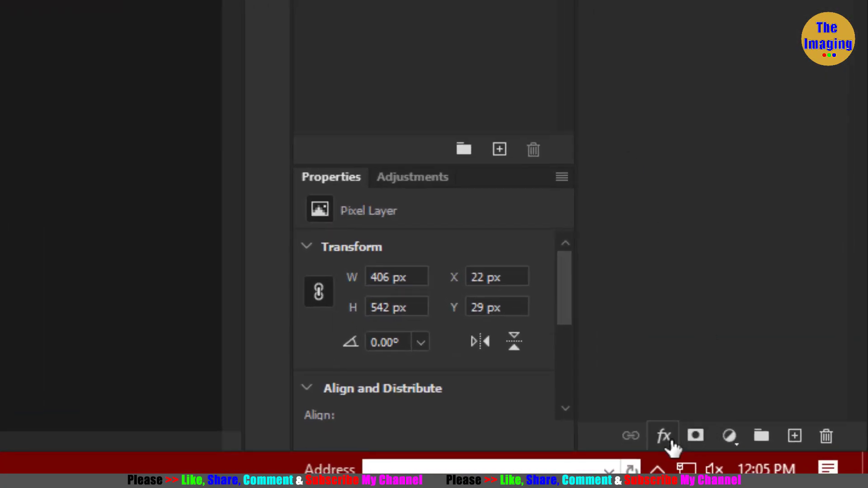
left_click(667, 437)
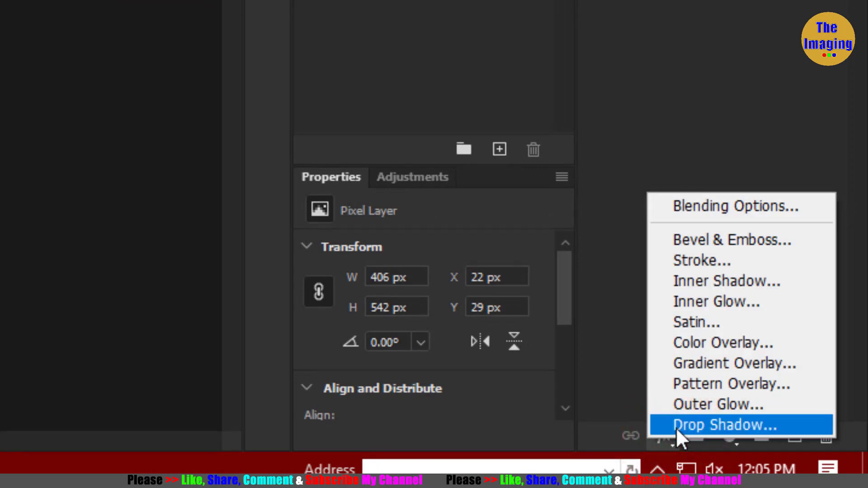
left_click(712, 261)
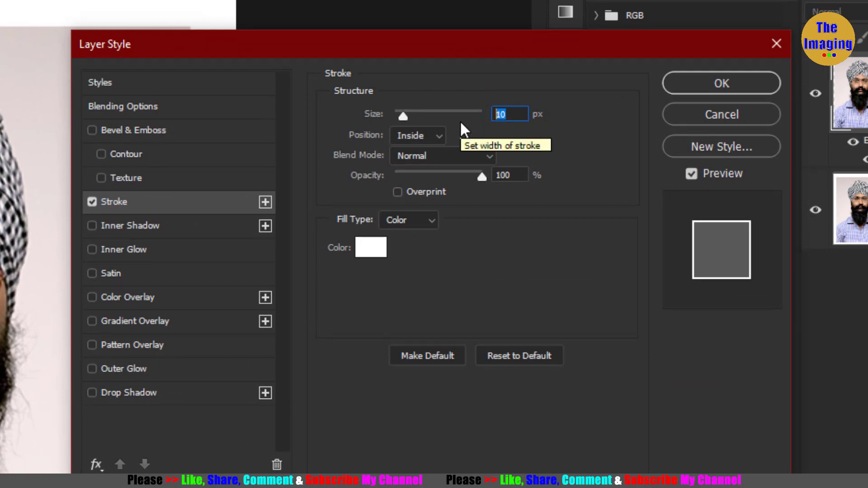
type("3")
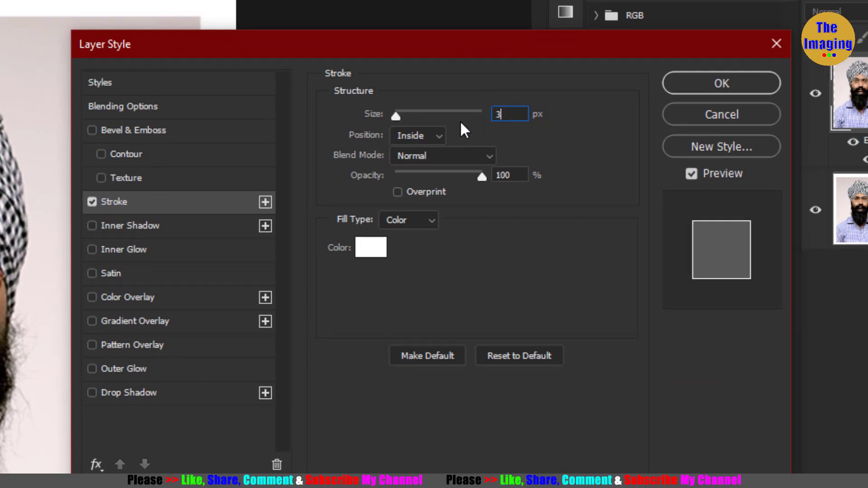
left_click(435, 135)
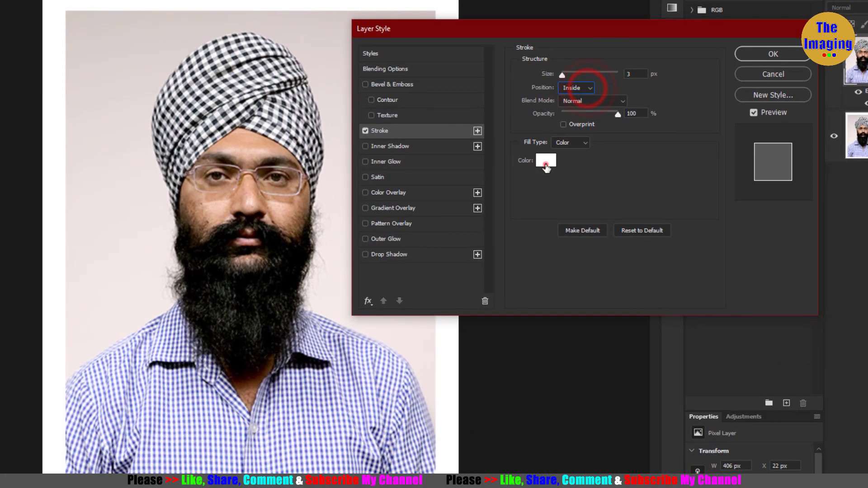
left_click(546, 166)
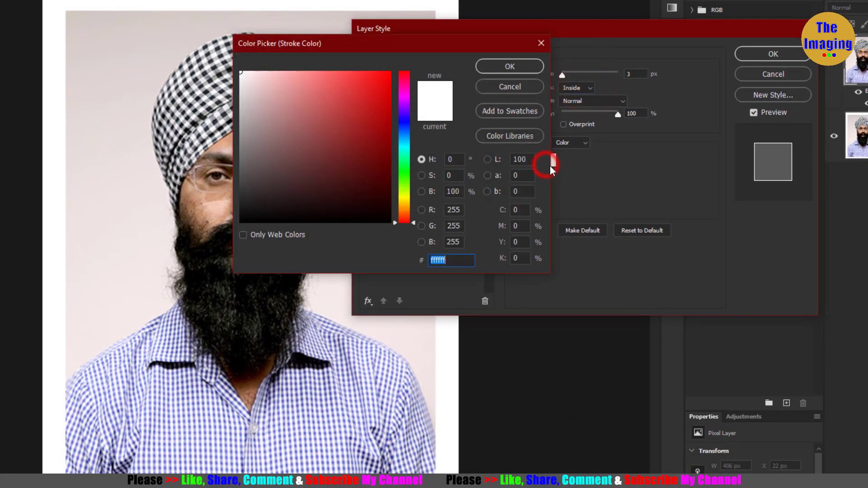
type("000000")
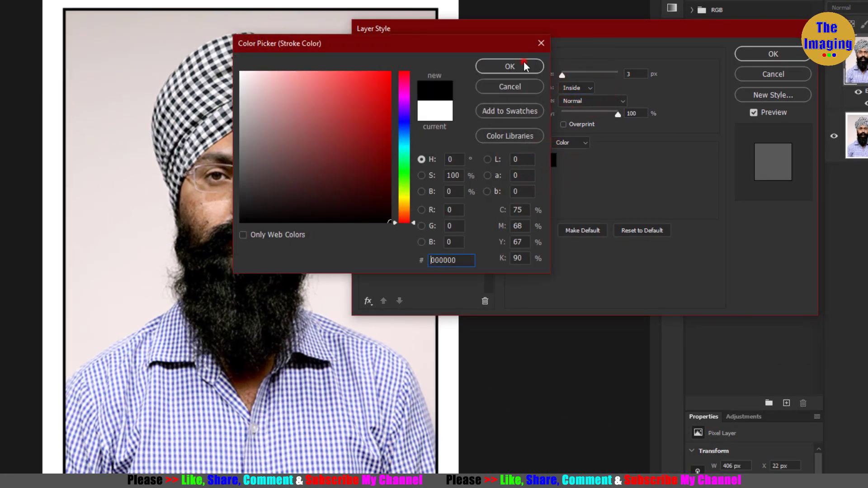
left_click(539, 66)
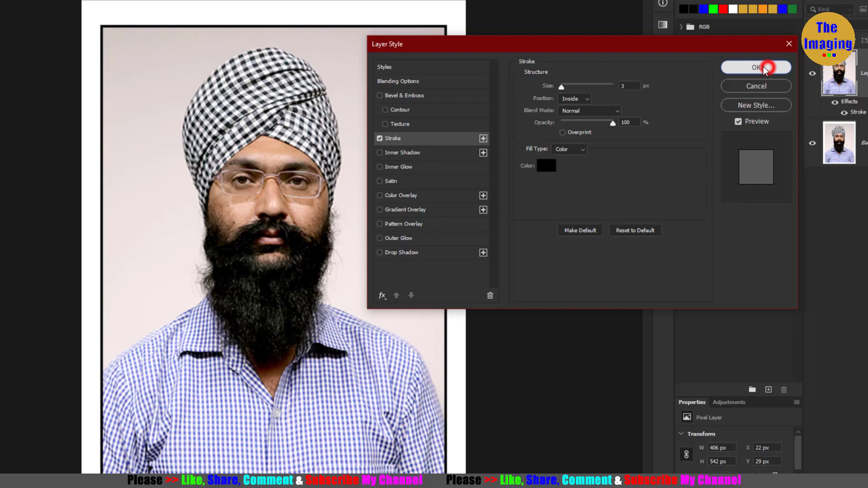
left_click(765, 67)
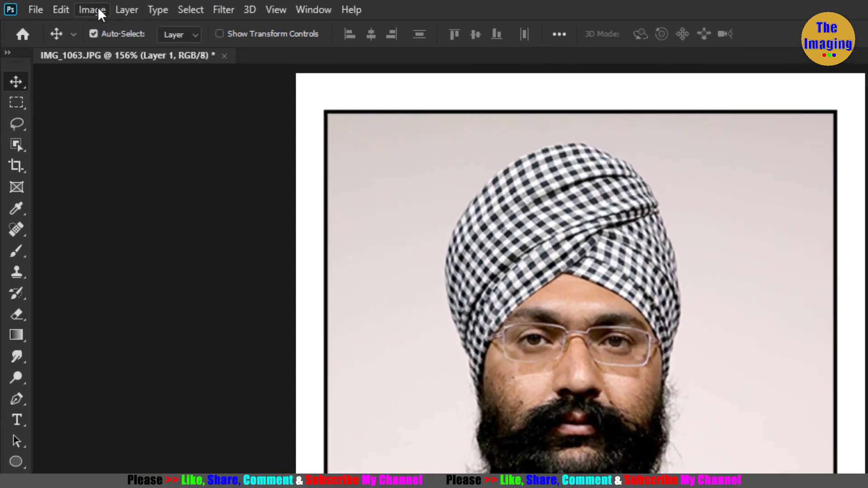
Step: Flatten the image and define it as a pattern named IMG_1063.JPG
left_click(62, 9)
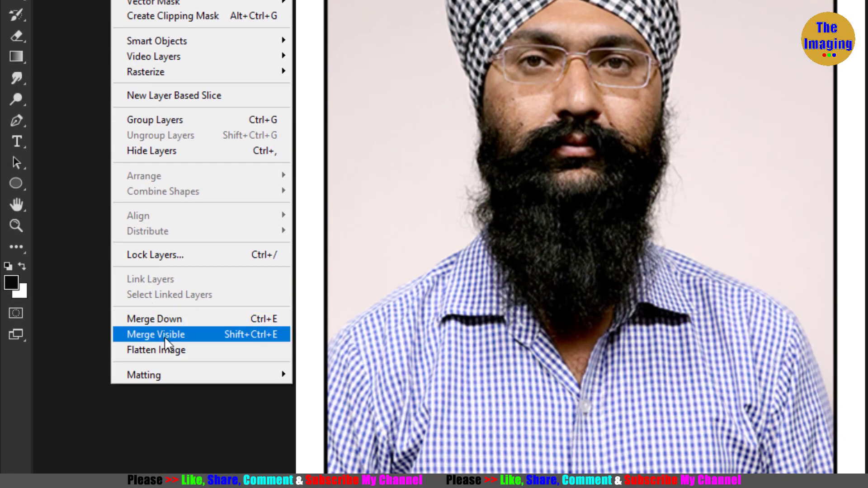
left_click(176, 351)
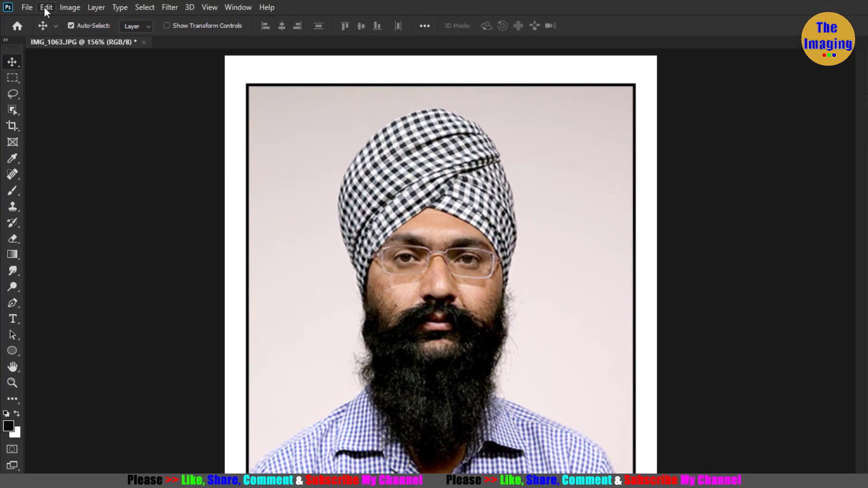
left_click(46, 8)
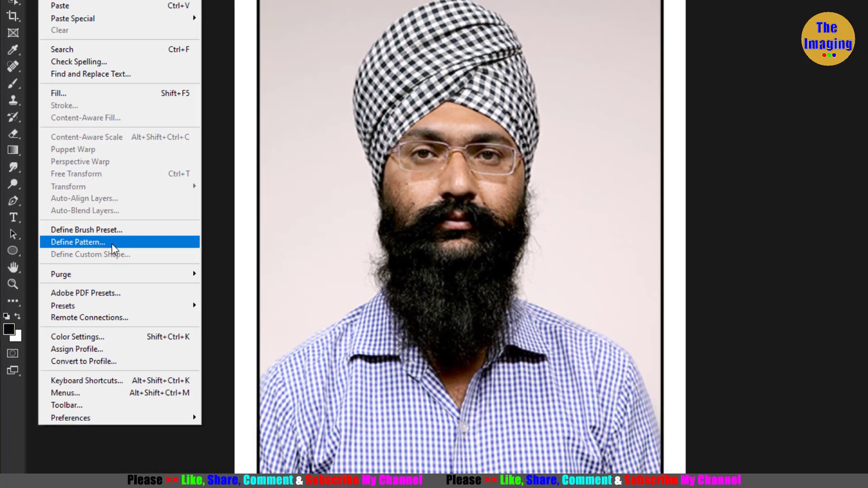
left_click(78, 252)
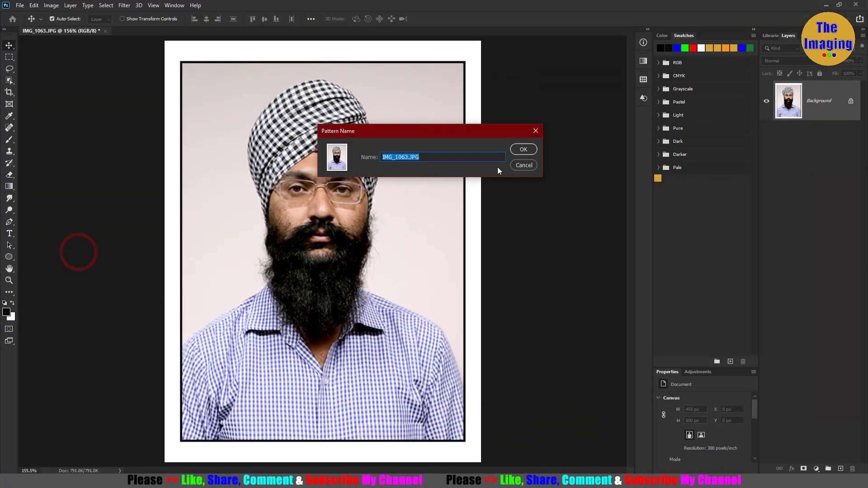
left_click(522, 151)
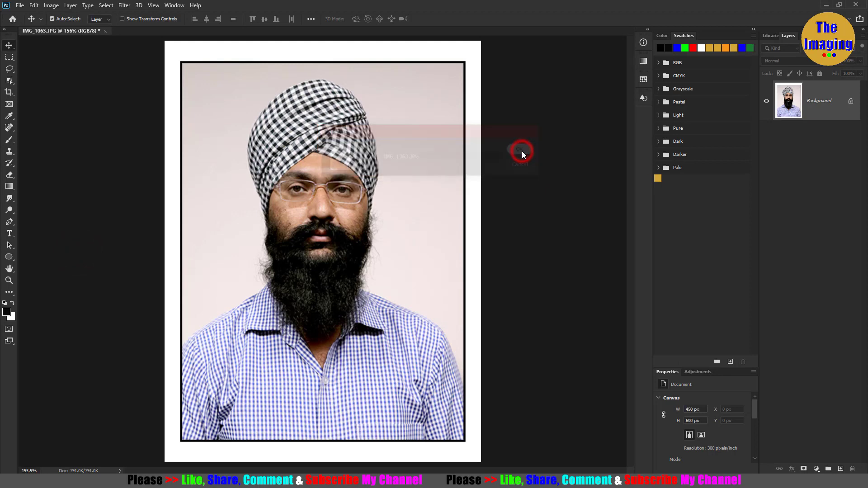
left_click(19, 5)
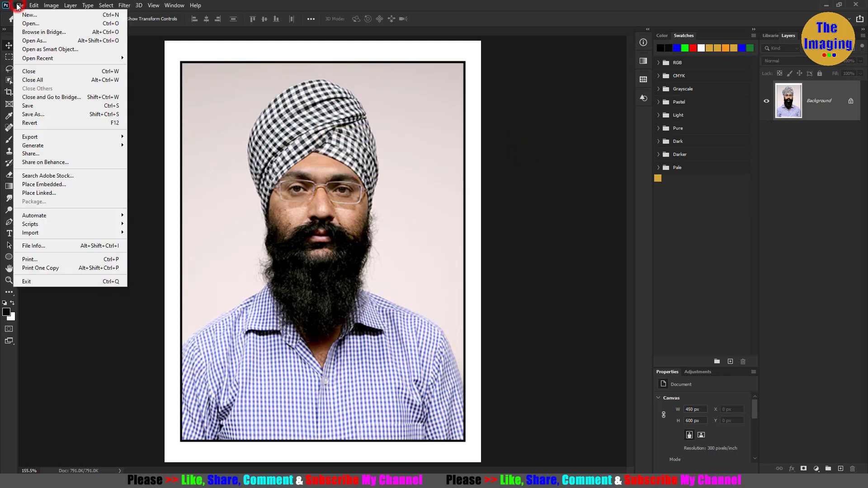
Step: Create a new 6 × 4 in, 300 ppi (1800 × 1200 px) document with a white background
left_click(115, 16)
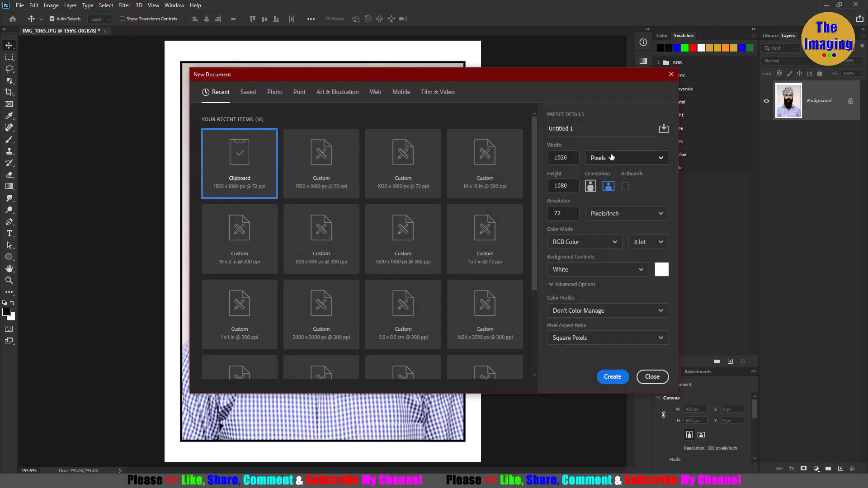
left_click(612, 157)
left_click(602, 192)
left_click(565, 162)
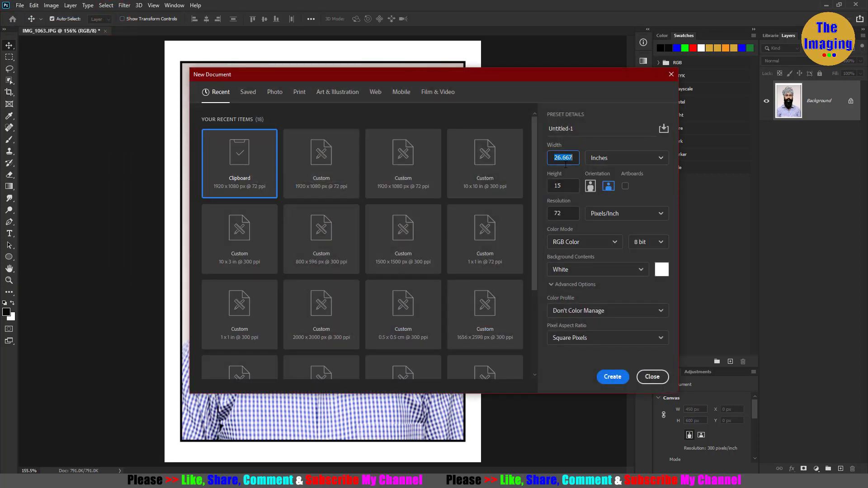
type("6")
key("Tab")
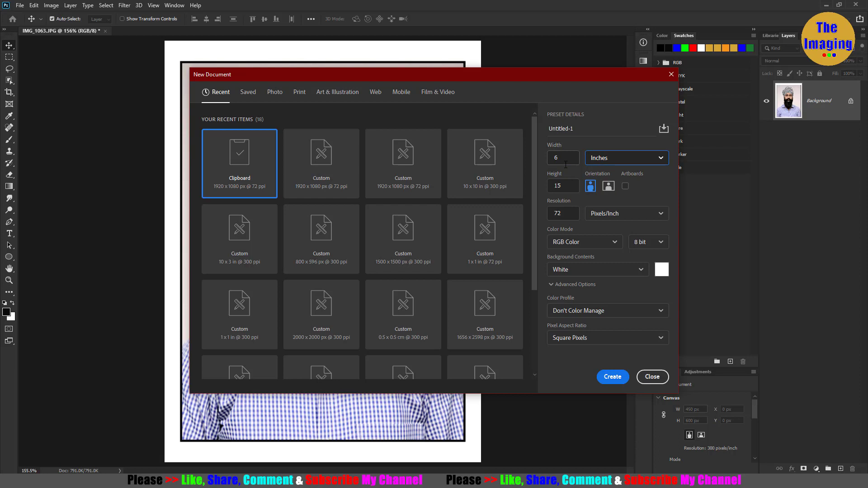
left_click(565, 184)
type("4")
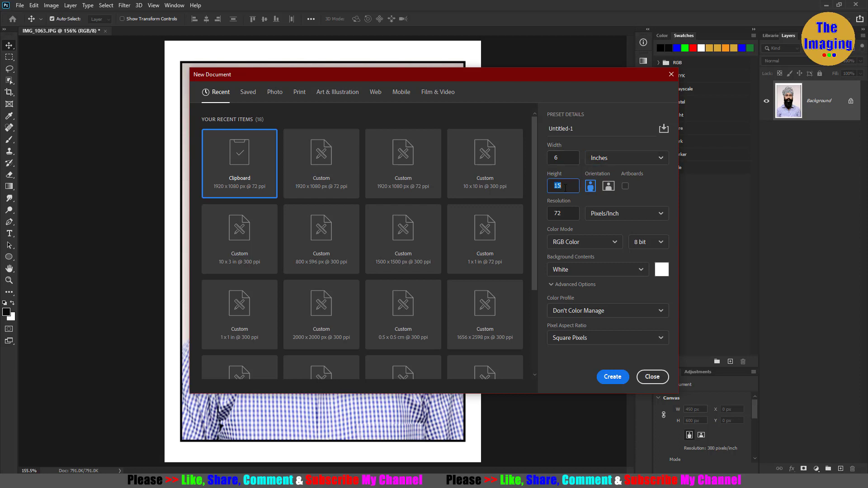
double_click(569, 216)
type("300")
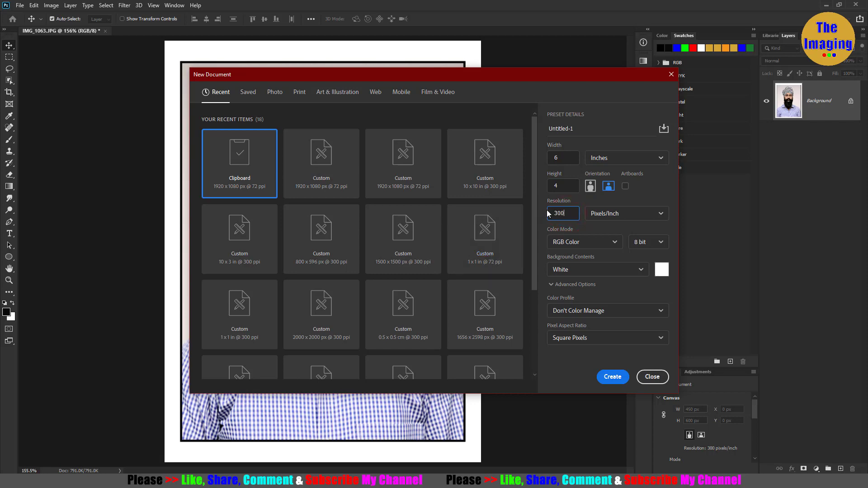
left_click(612, 377)
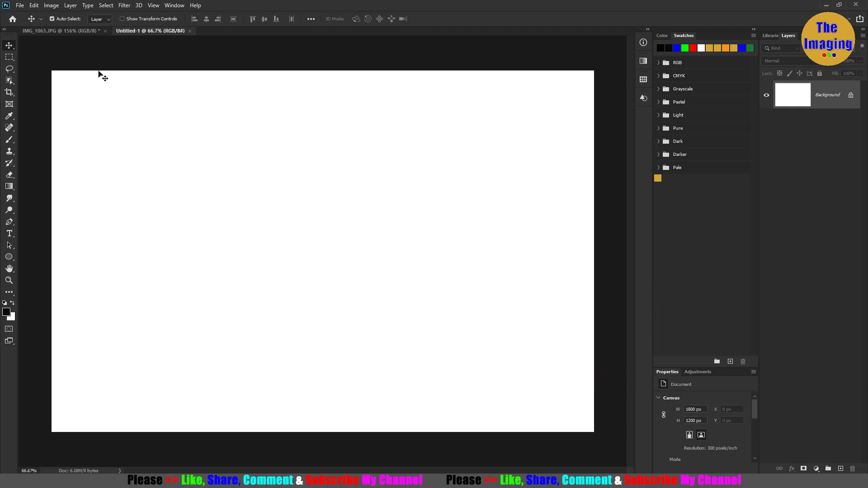
Step: Fill the sheet with the IMG_1063.JPG portrait pattern, tiling eight bordered copies in two rows
left_click(34, 5)
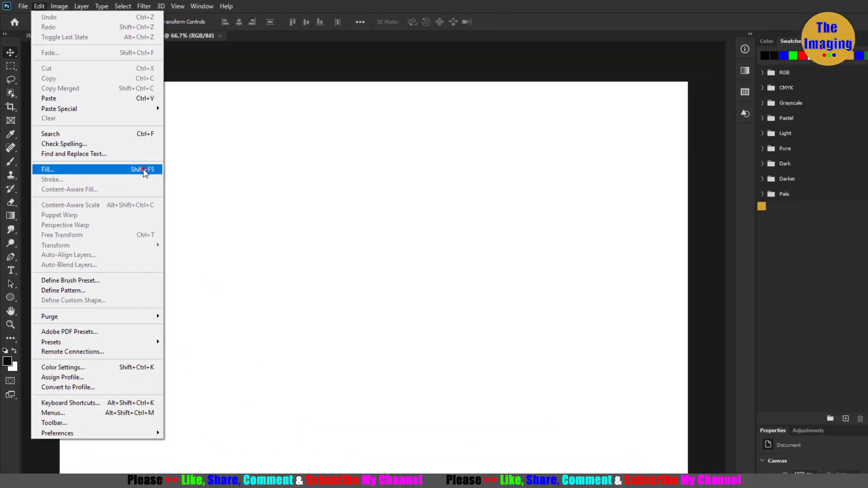
left_click(317, 361)
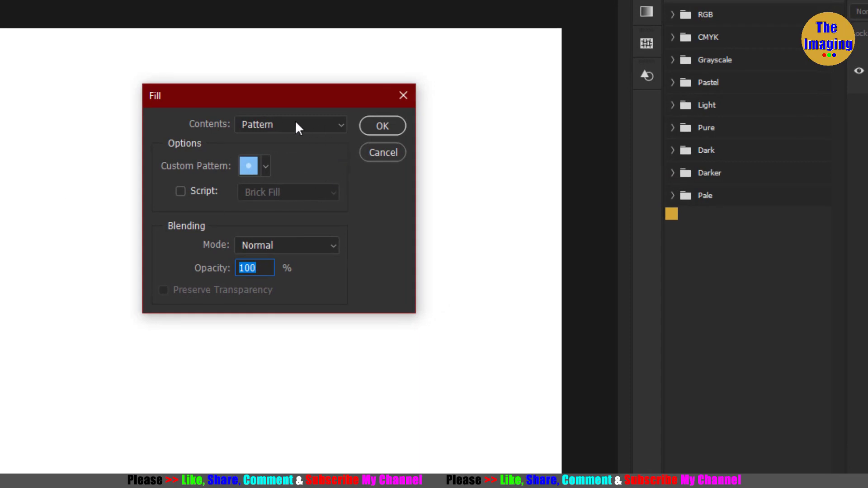
left_click(266, 166)
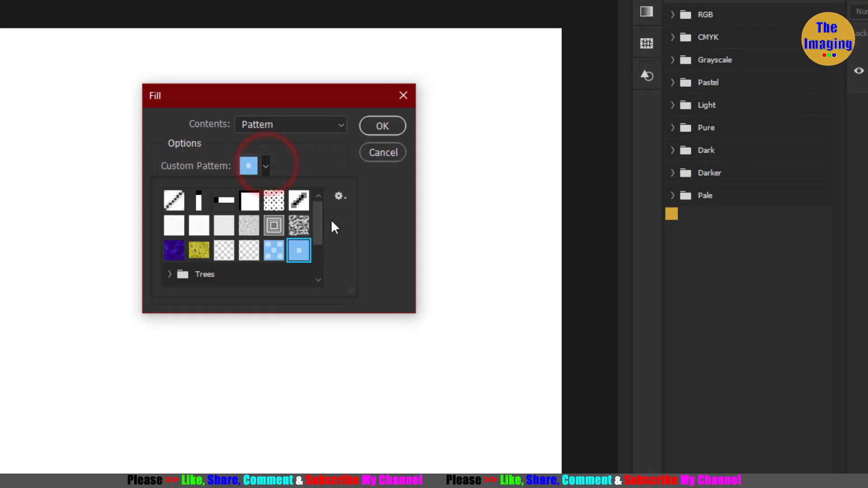
left_click_drag(320, 224, 322, 258)
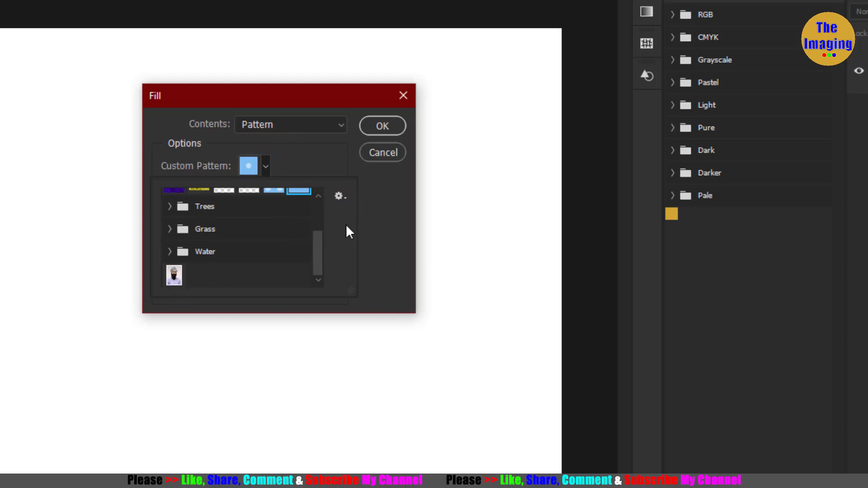
left_click(342, 196)
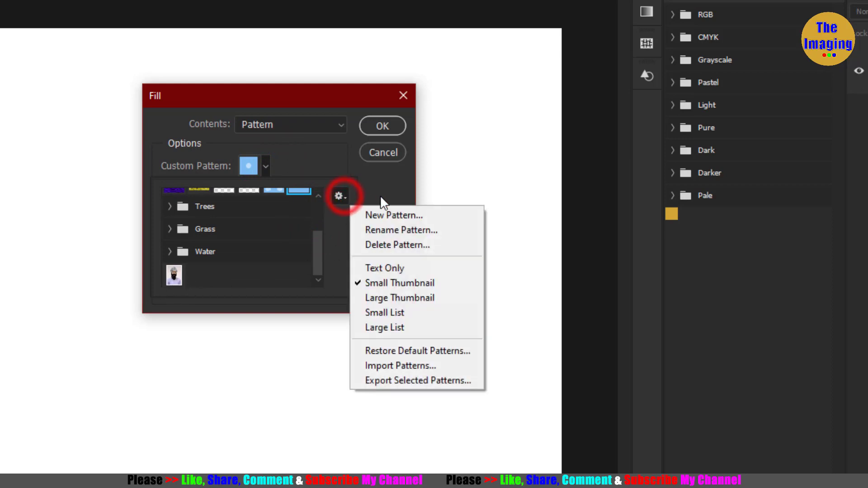
left_click(400, 298)
left_click_drag(321, 221, 320, 286)
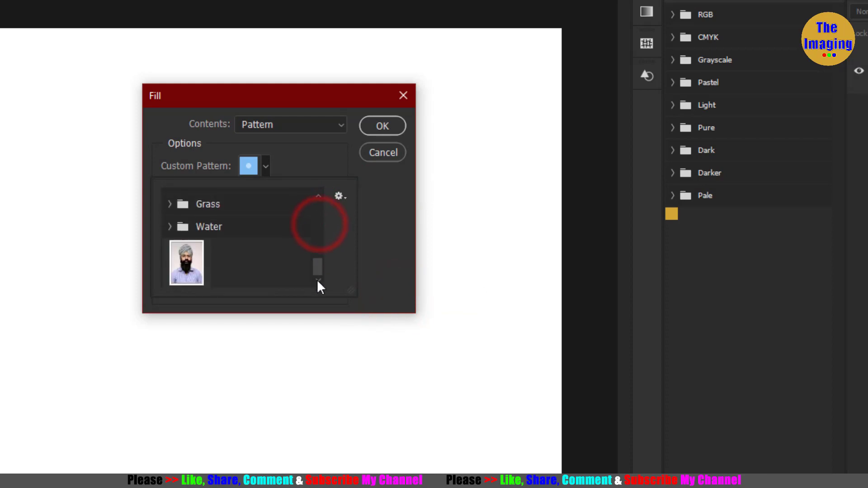
left_click(186, 263)
left_click(382, 126)
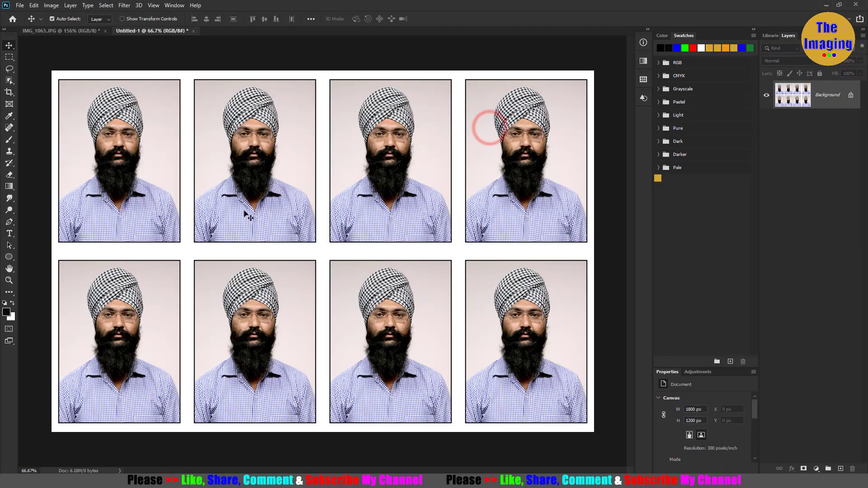